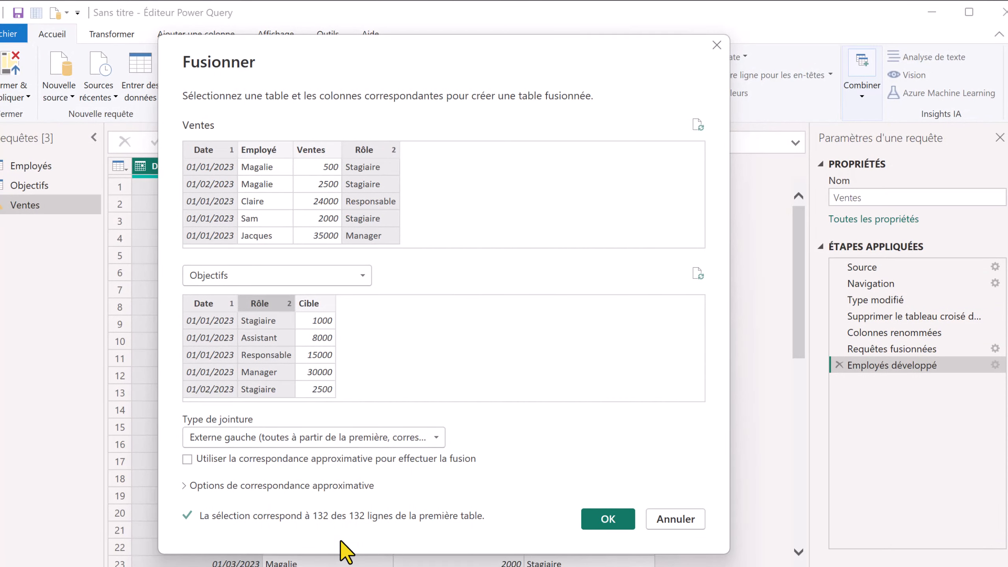
# - Complete the merge of Ventes with Objectifs on Date and Rôle, and expand only the Cible column from the merged table
pyautogui.click(608, 519)
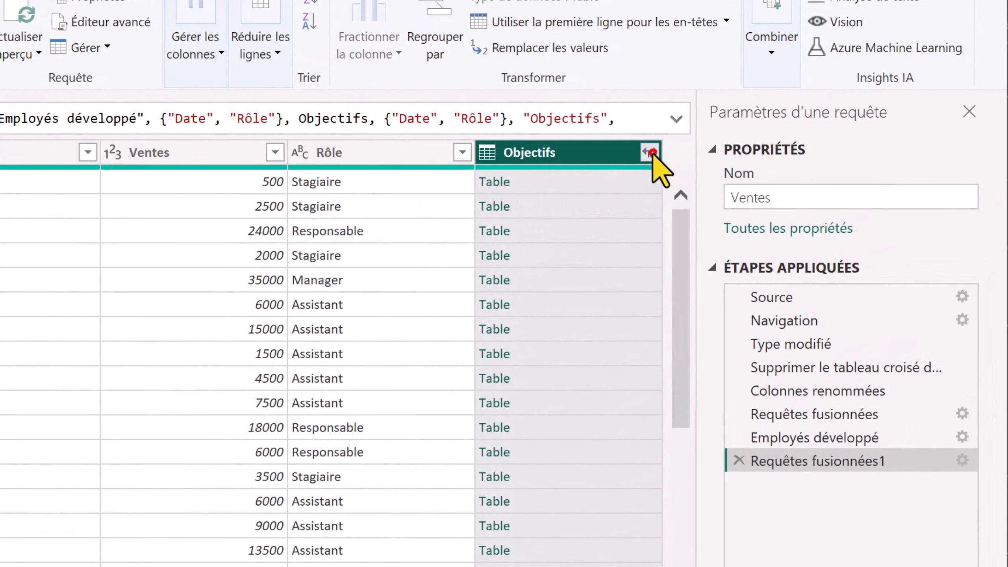
pyautogui.click(651, 152)
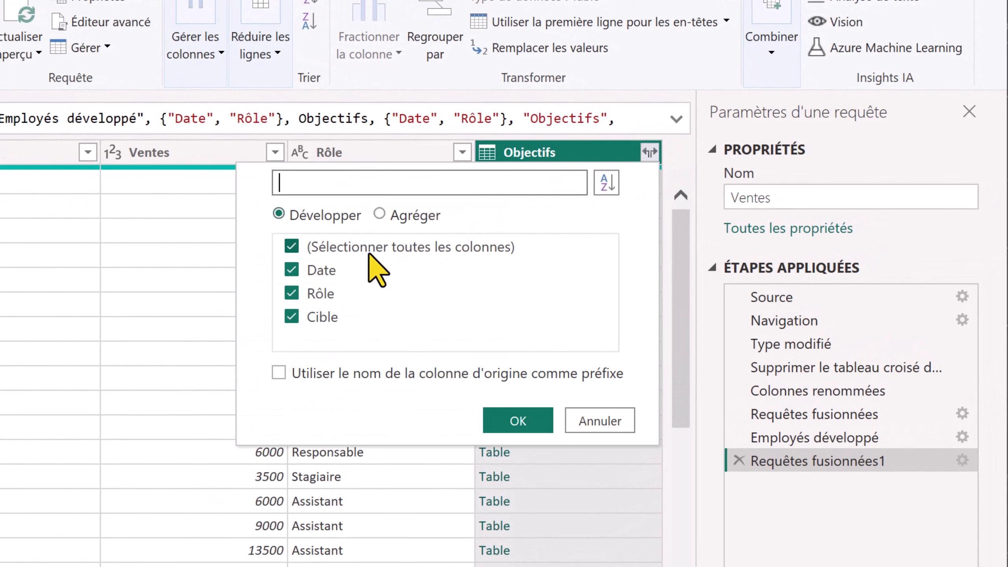
pyautogui.click(293, 271)
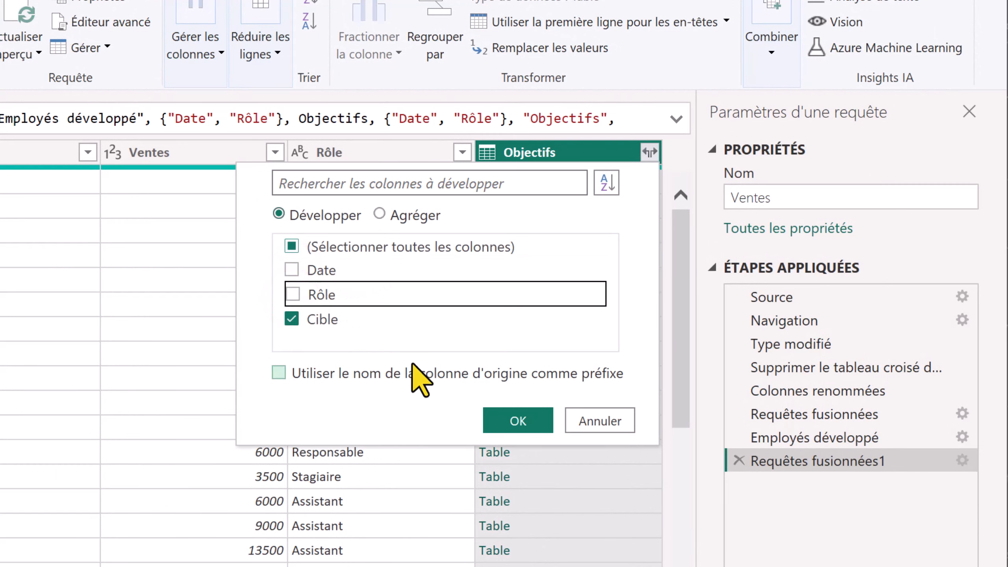
pyautogui.click(518, 421)
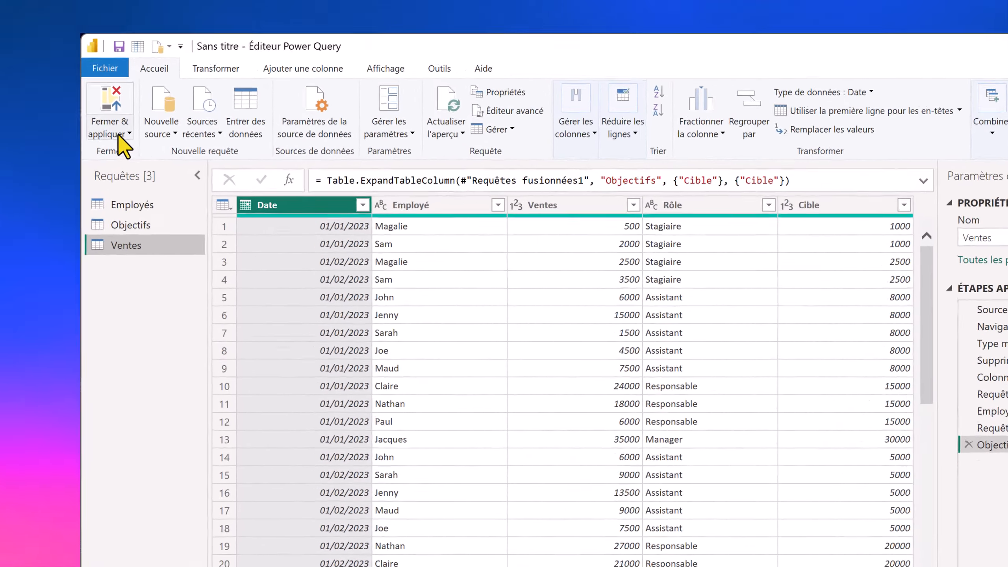
# - Close the query editor and apply the pending changes to the report model
pyautogui.click(86, 113)
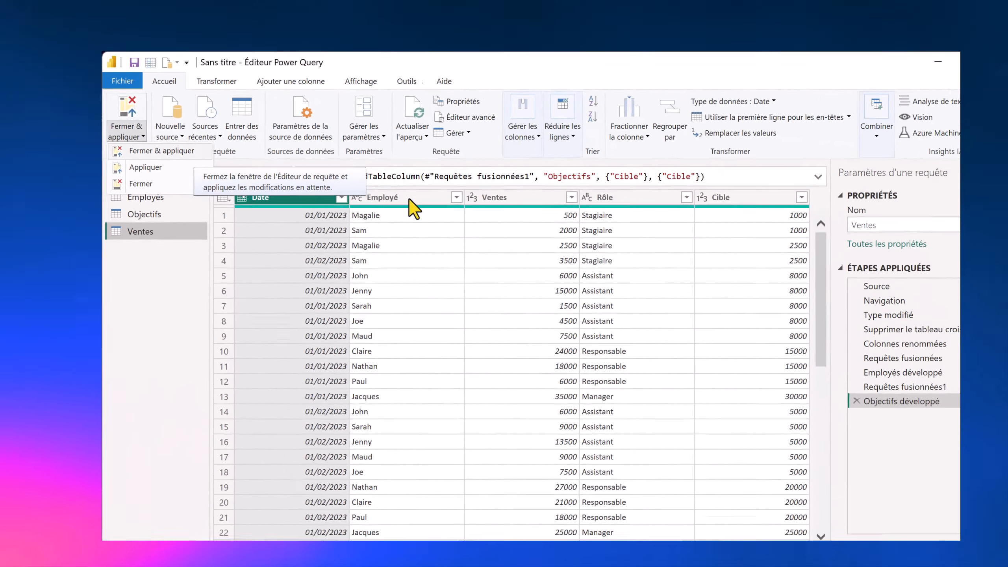
pyautogui.click(319, 223)
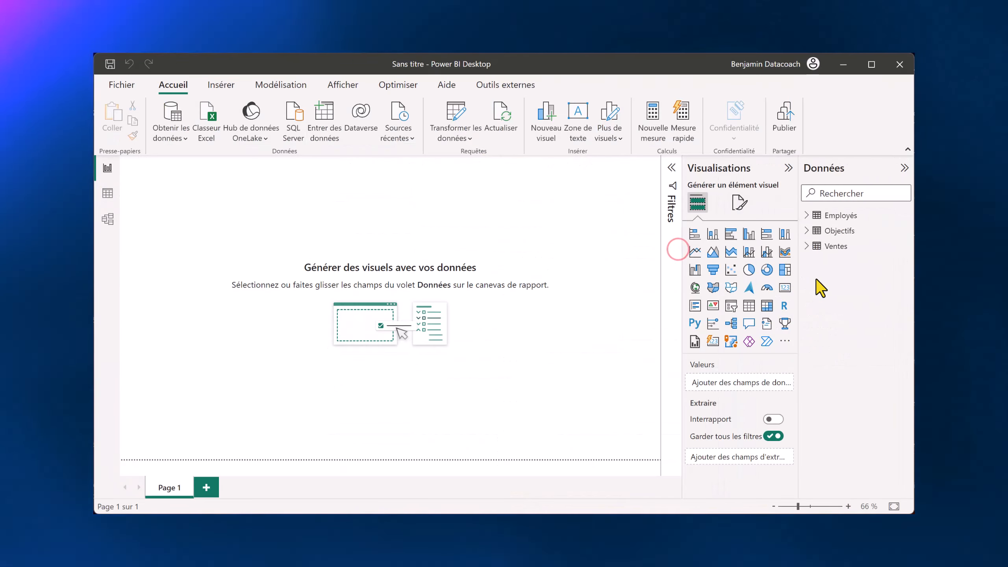
# - Create a table visual on the report page from the Photo field of the Employés table
pyautogui.click(806, 215)
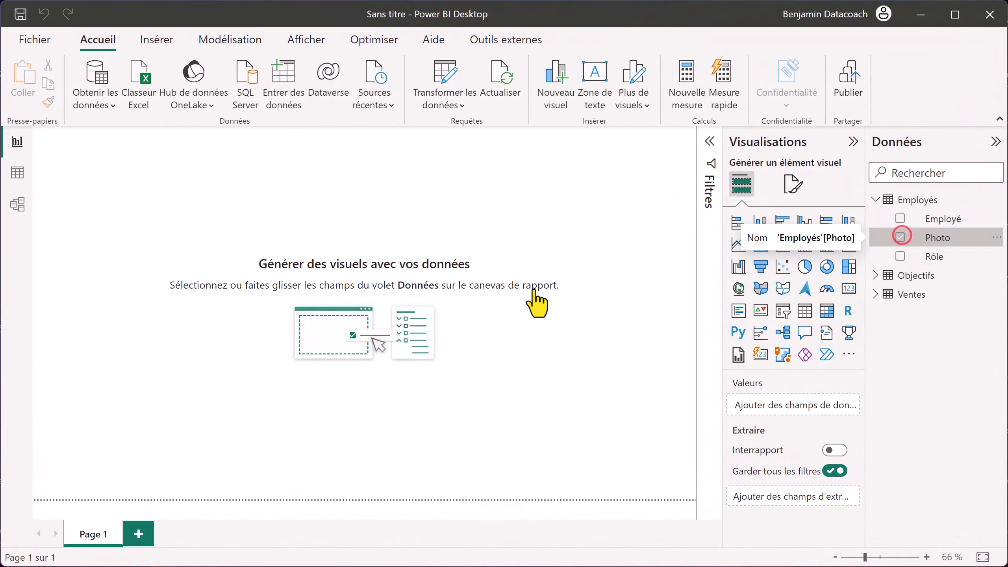
pyautogui.click(901, 237)
pyautogui.moveTo(158, 236); pyautogui.dragTo(177, 256)
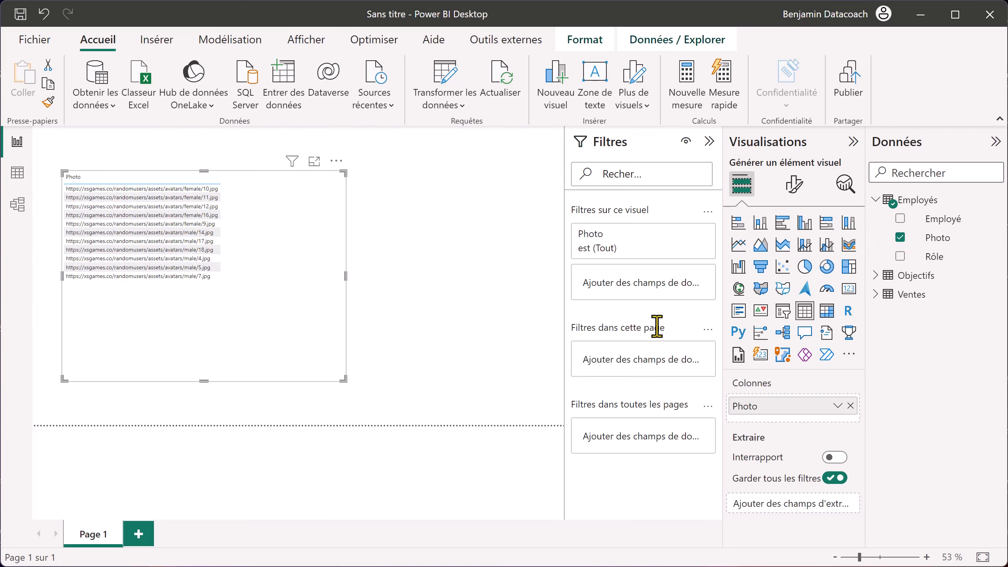
# - Set the data category of the Photo field to "URL de l'image"
pyautogui.click(930, 235)
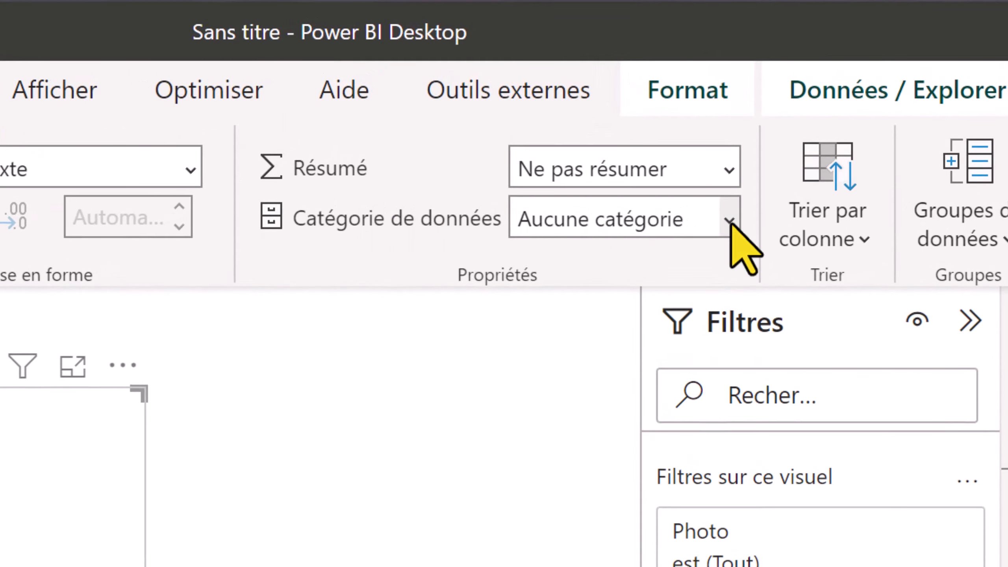
pyautogui.click(731, 222)
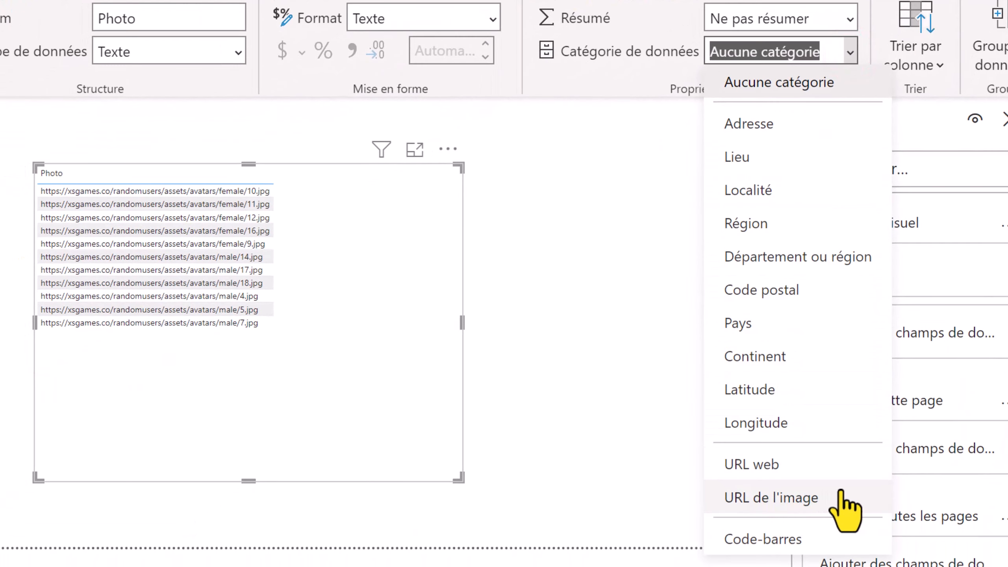
pyautogui.click(841, 492)
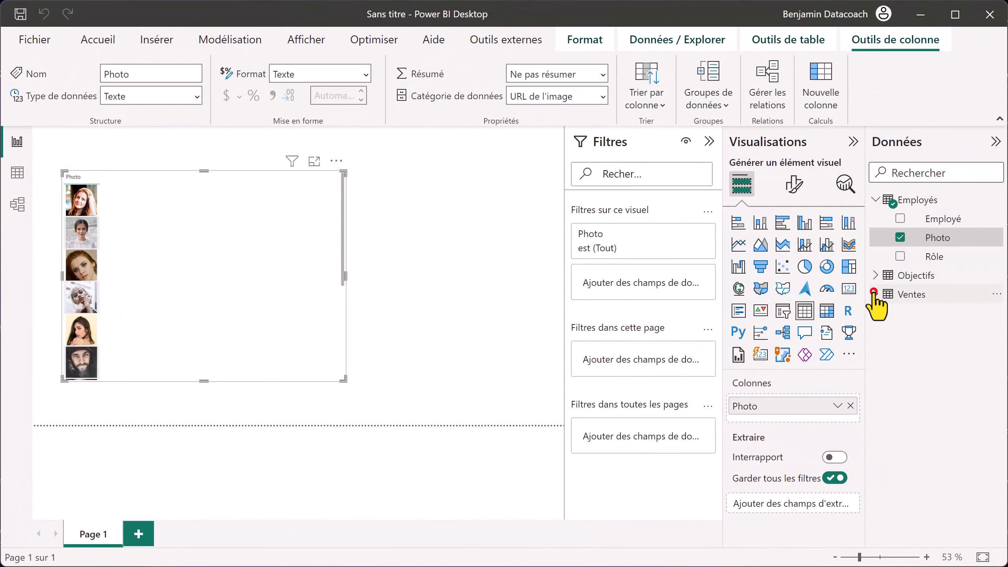
# - Add the Employé, Rôle, Ventes and Cible fields from the Ventes table to the photo table visual
pyautogui.click(874, 293)
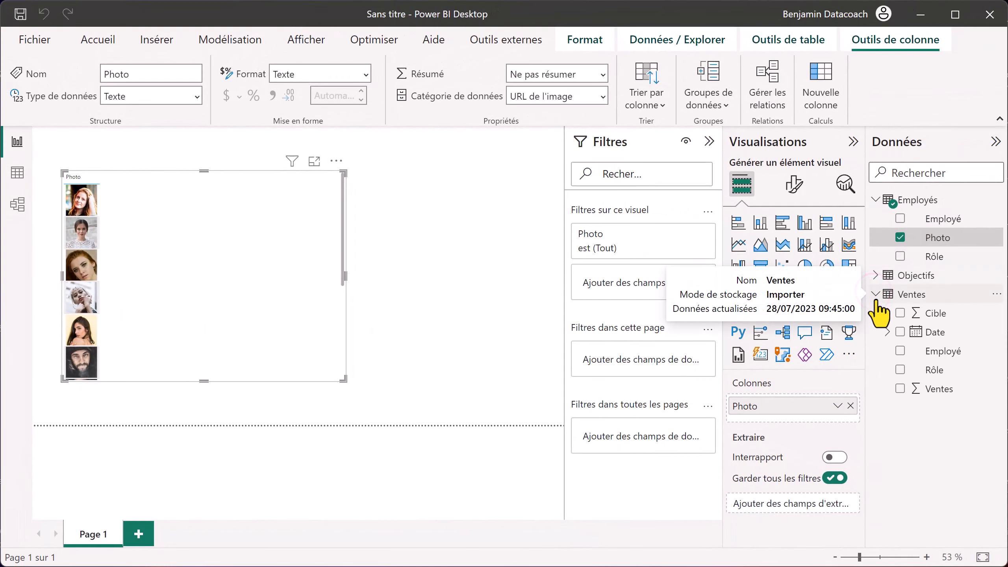
pyautogui.click(901, 351)
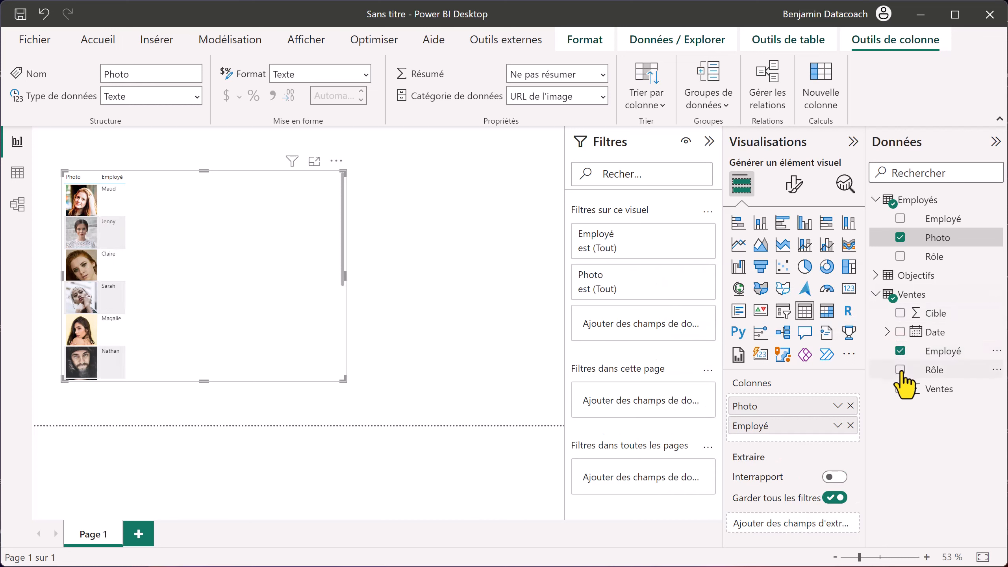
pyautogui.click(900, 370)
pyautogui.click(900, 388)
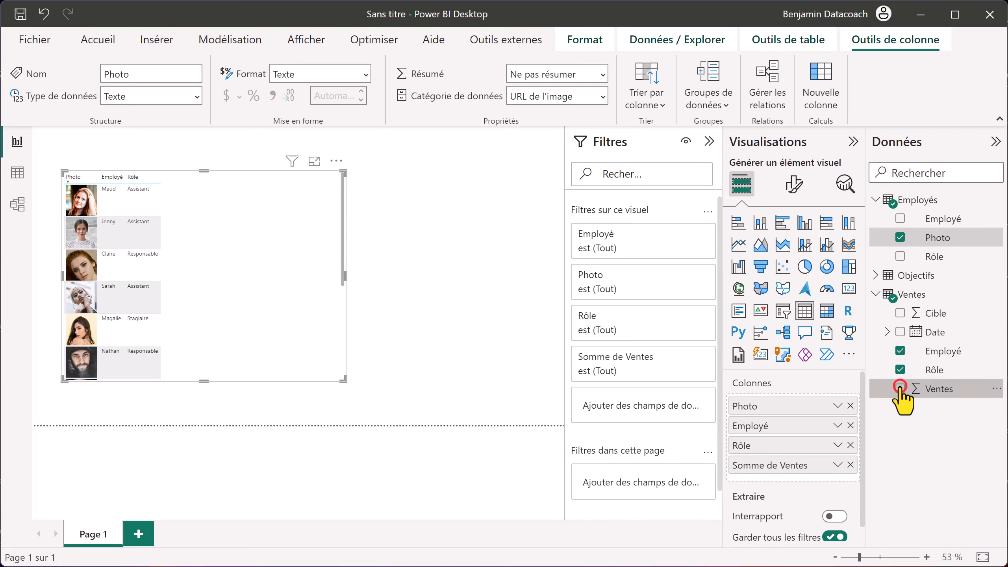
pyautogui.click(900, 313)
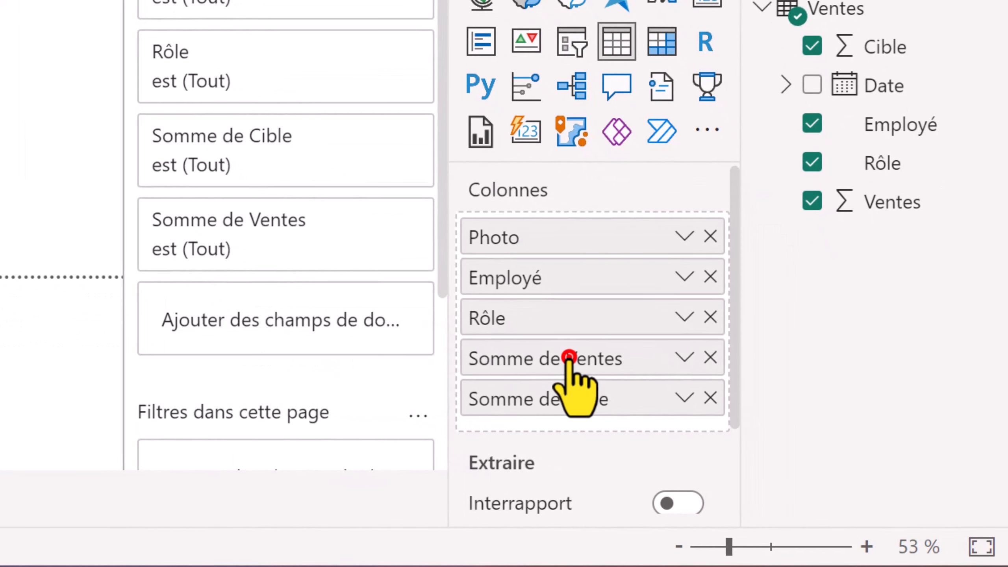
# - Rename the visual's "Somme de Ventes" column to "Ventes" and its "Somme de Cible" column to "Cible"
pyautogui.doubleClick(781, 465)
pyautogui.write('Ventes')
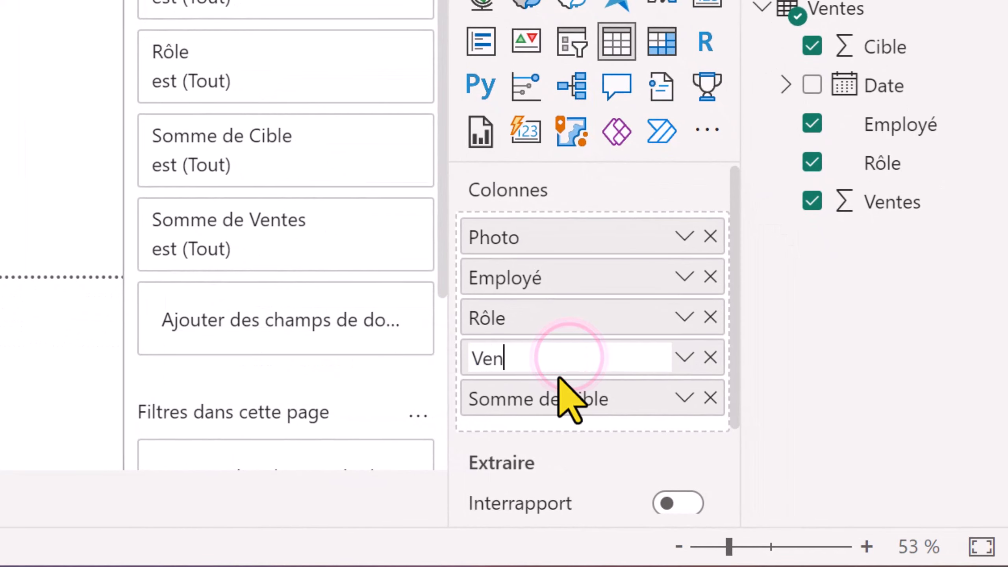
pyautogui.press('Return')
pyautogui.doubleClick(536, 408)
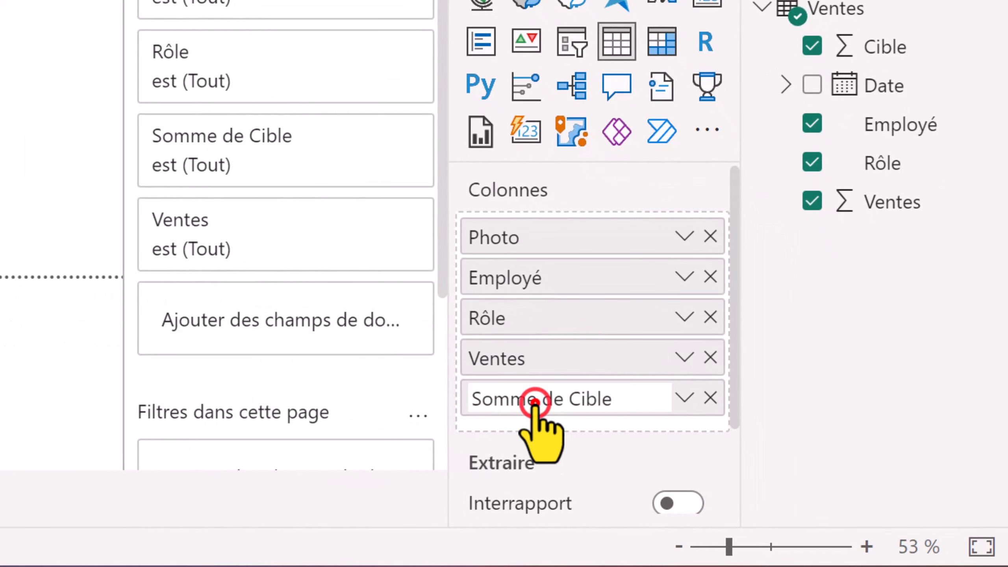
pyautogui.write('Cibl')
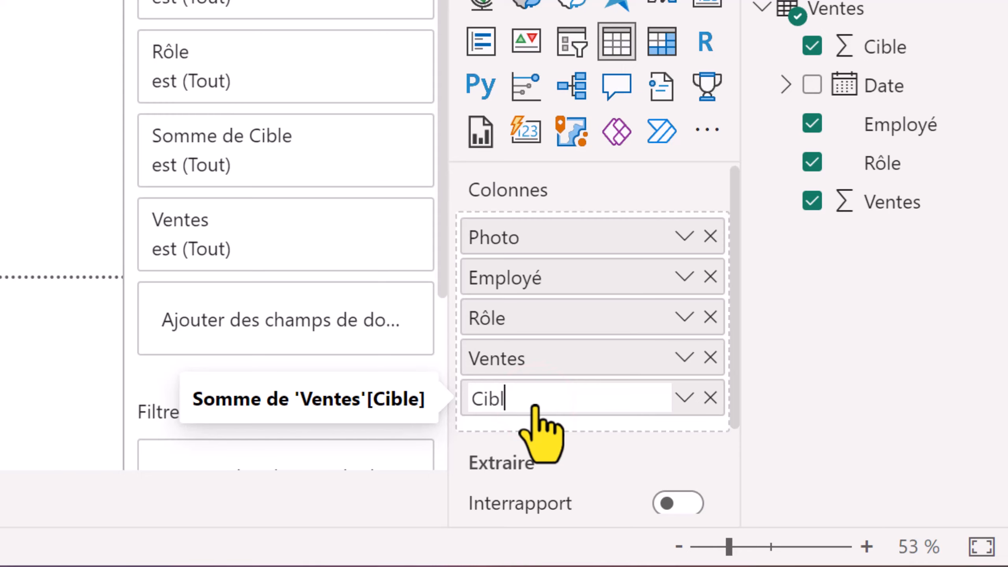
pyautogui.write('e')
pyautogui.press('Return')
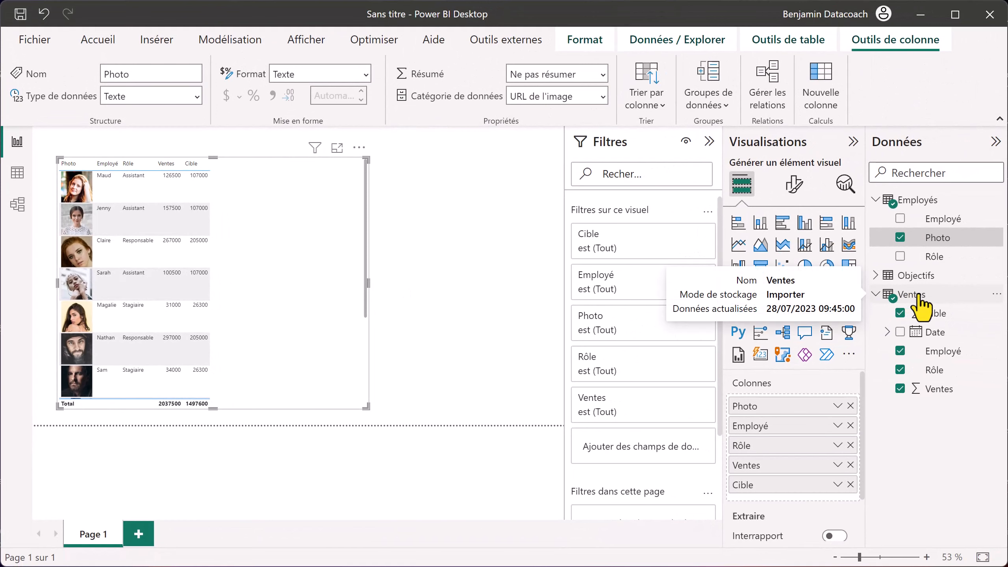
# - Create a measure in the Ventes table: Performance = SUM(Ventes[Ventes]) - SUM(Ventes[Cible])
pyautogui.rightClick(919, 297)
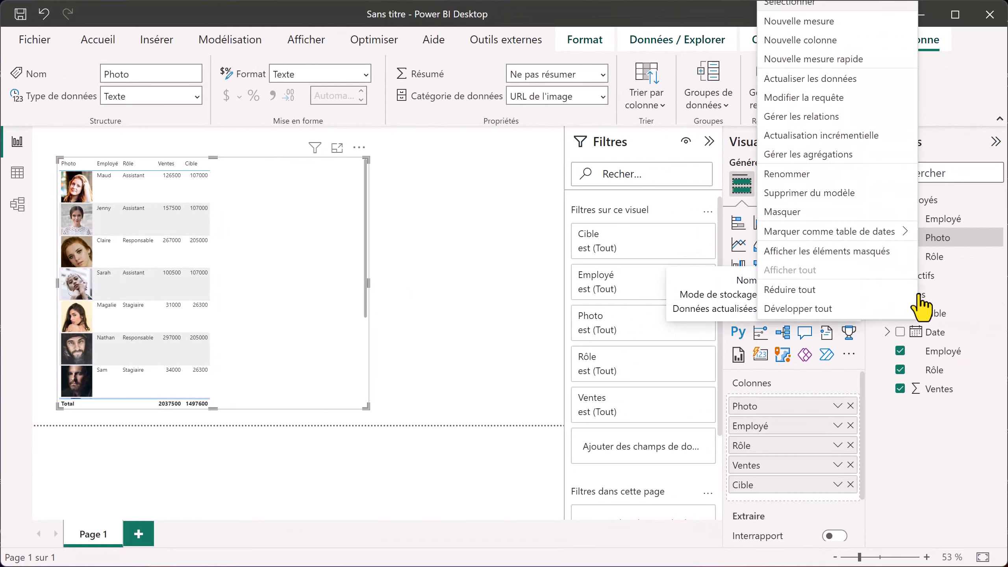
pyautogui.click(776, 21)
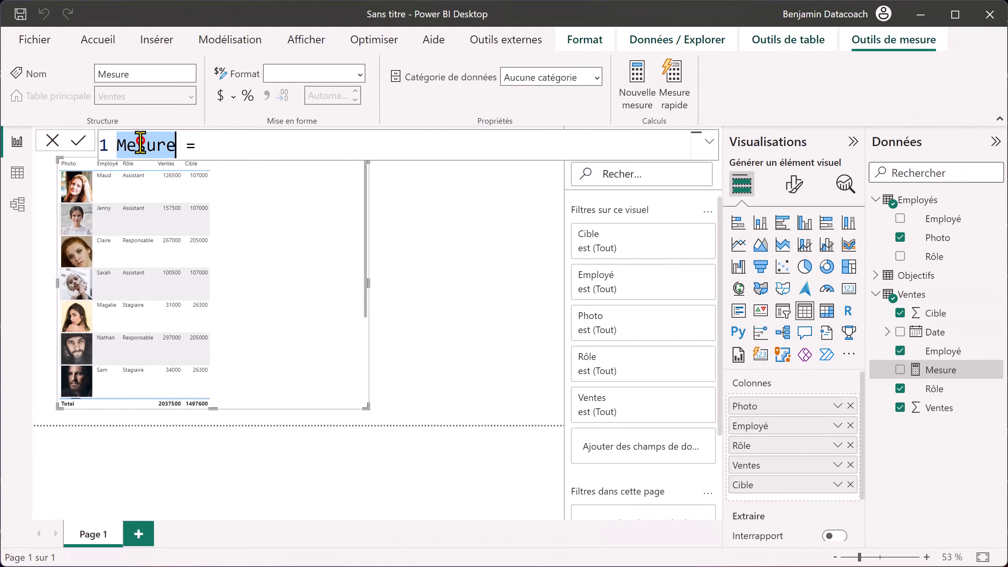
pyautogui.write('Performanc')
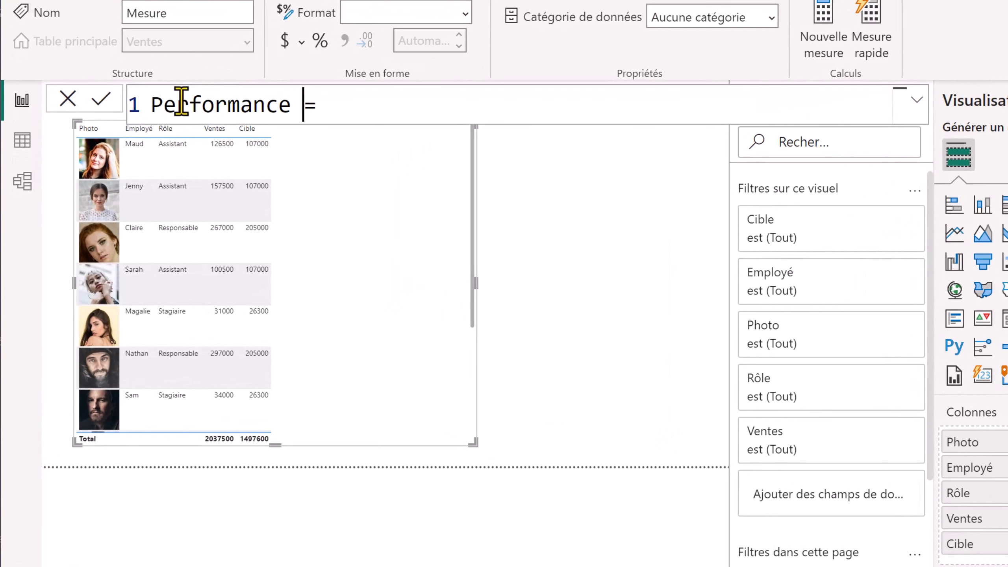
pyautogui.write('e = SUM')
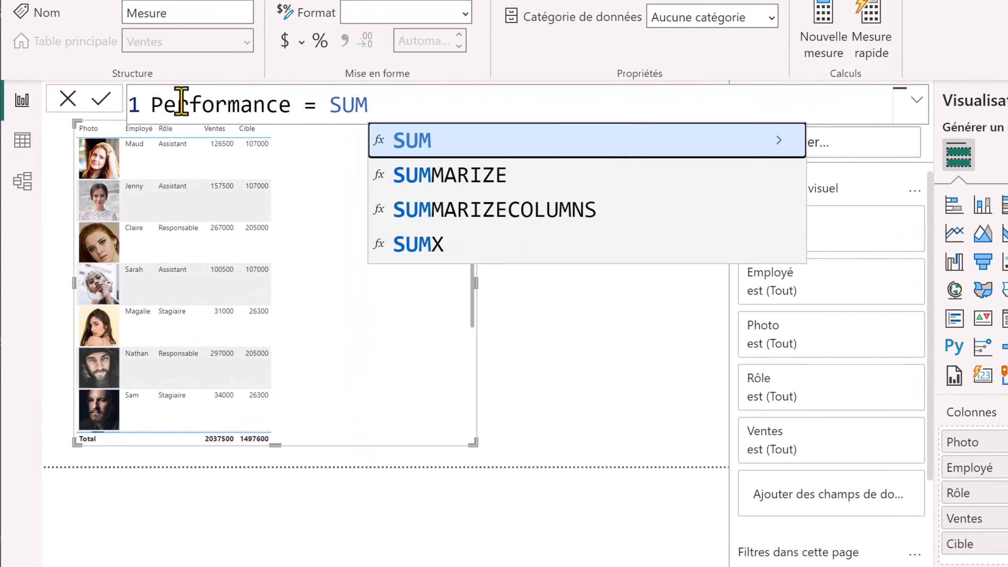
pyautogui.write('(ventes')
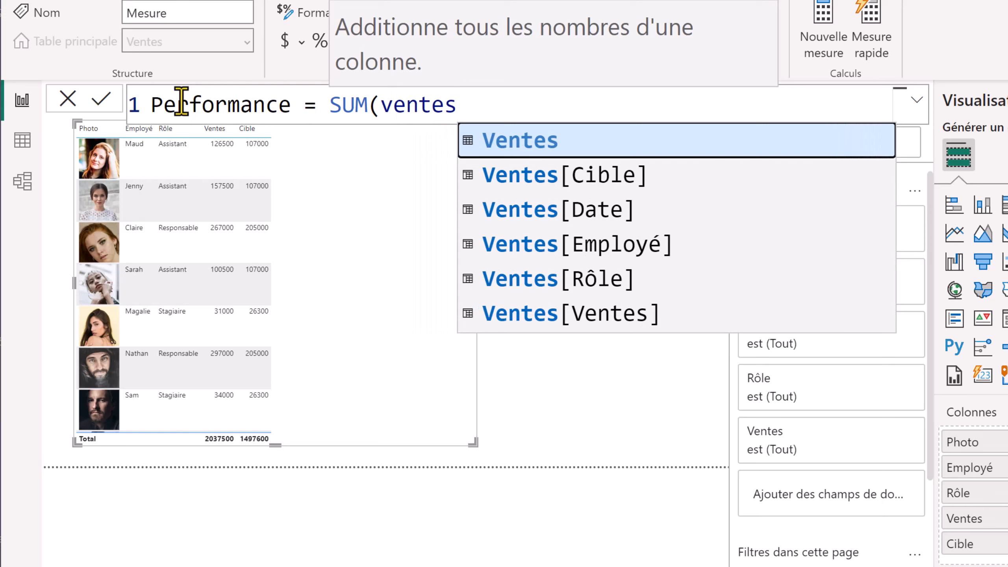
pyautogui.click(532, 329)
pyautogui.write(')')
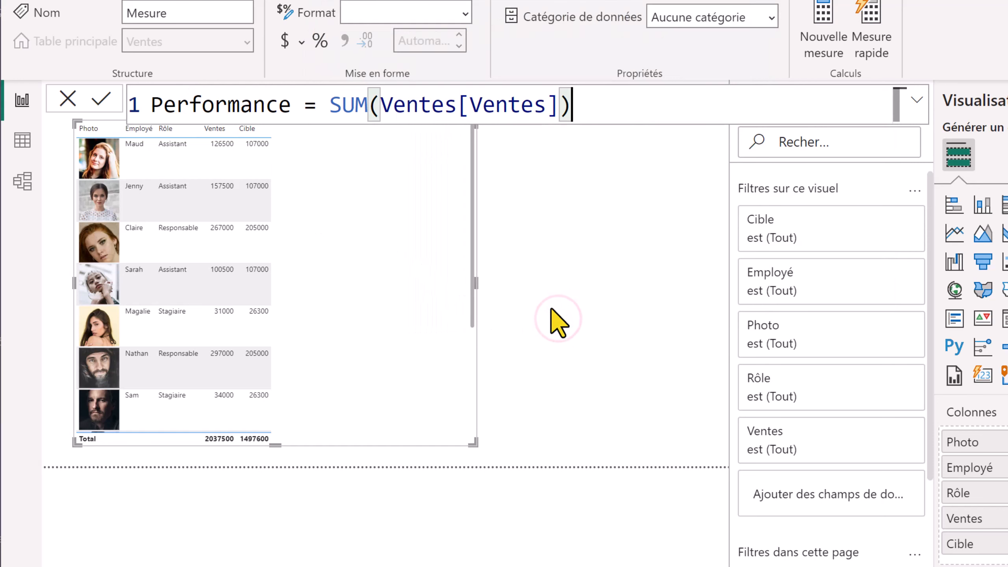
pyautogui.write(' - SUM(')
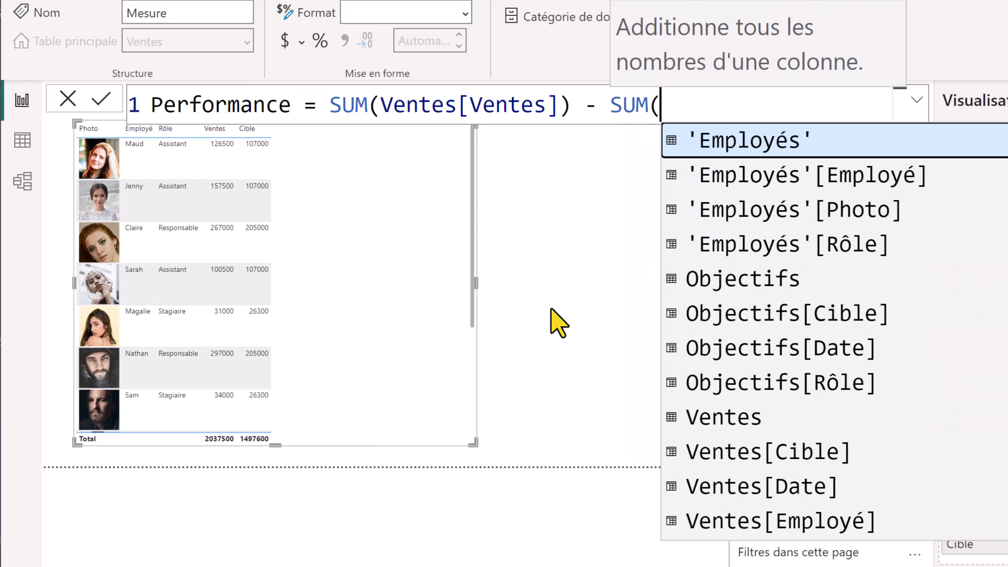
pyautogui.write('VEnt')
pyautogui.press('Tab')
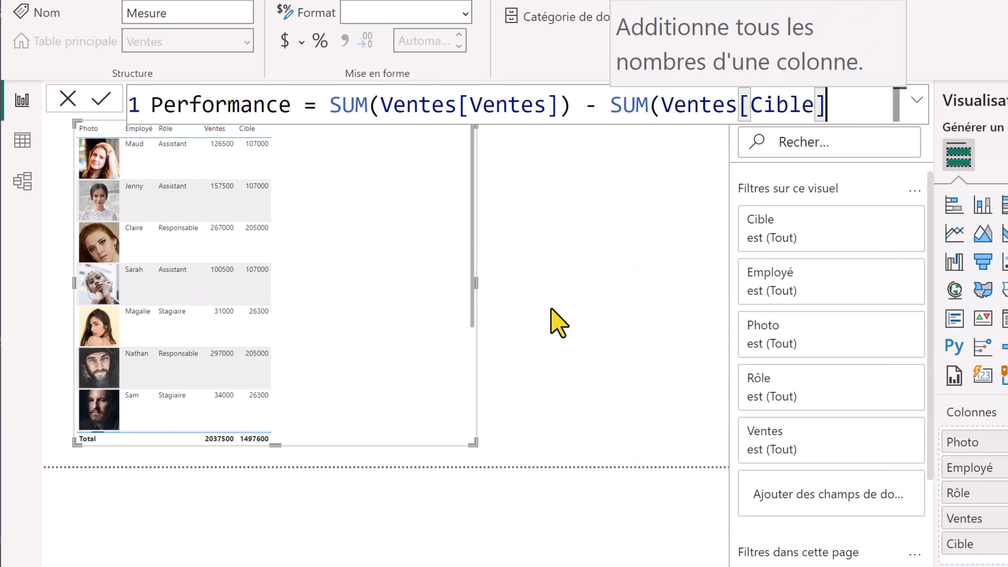
pyautogui.write(')')
pyautogui.press('Return')
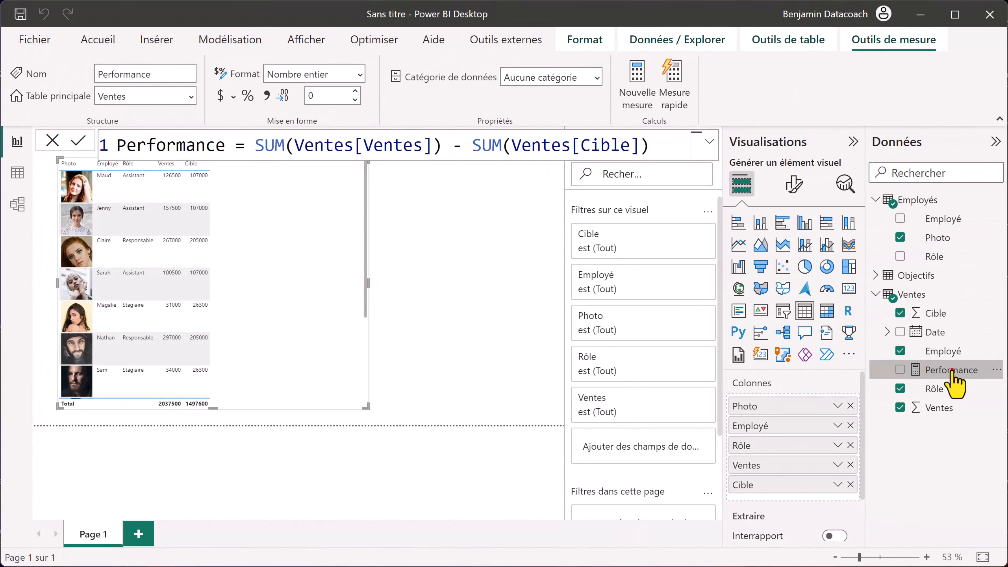
# - Add the Performance measure to the table visual and sort the rows by it in descending order
pyautogui.moveTo(925, 371); pyautogui.dragTo(241, 185)
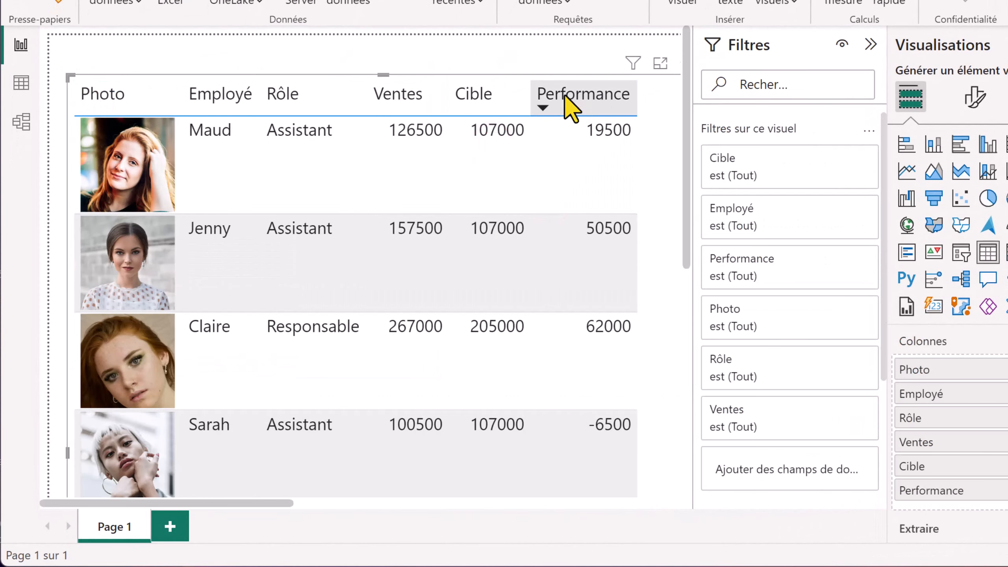
pyautogui.click(591, 98)
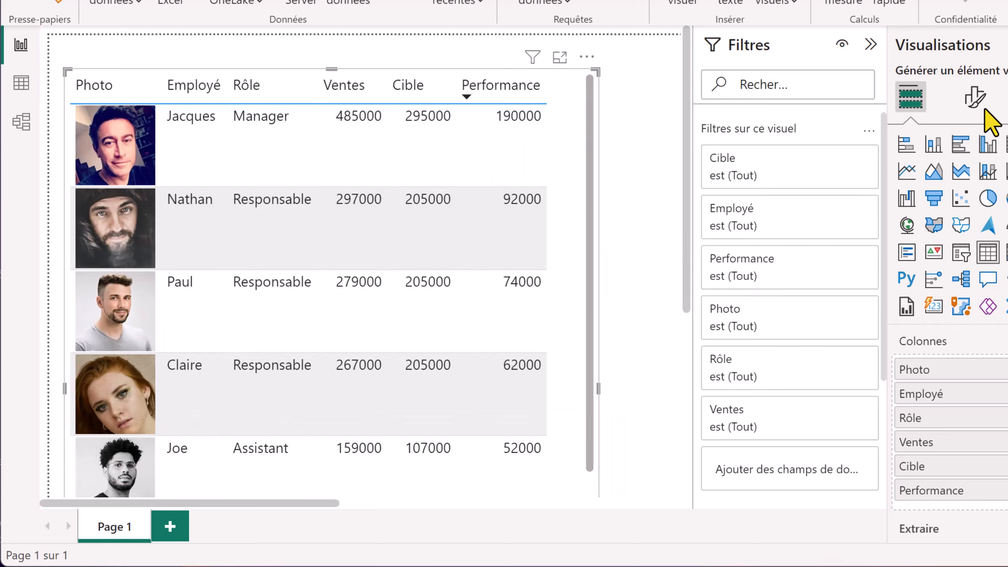
# - Find the visual's image size settings and set the photo height and width to 34 px
pyautogui.click(975, 102)
pyautogui.click(971, 144)
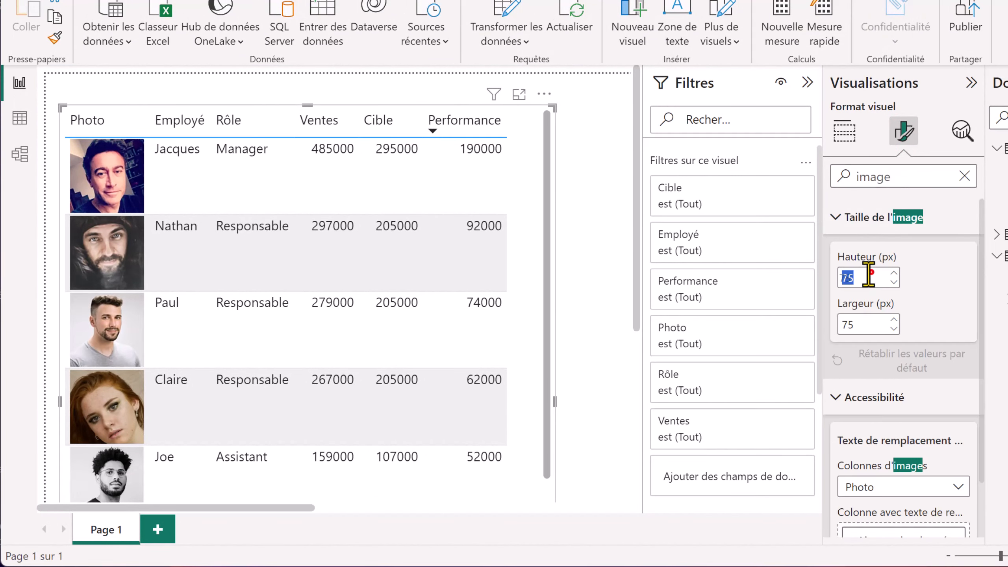
pyautogui.click(835, 280)
pyautogui.write('34')
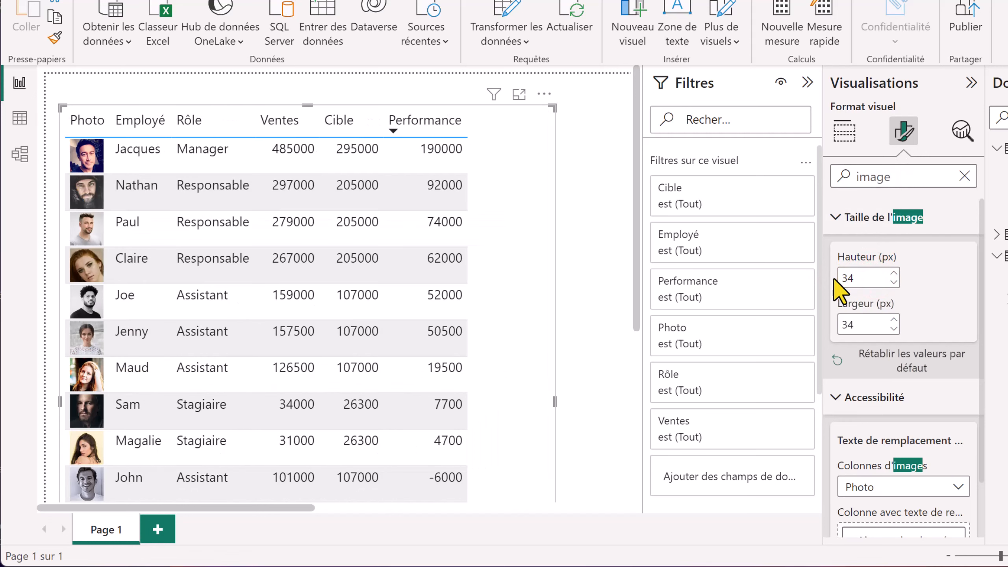
pyautogui.click(866, 217)
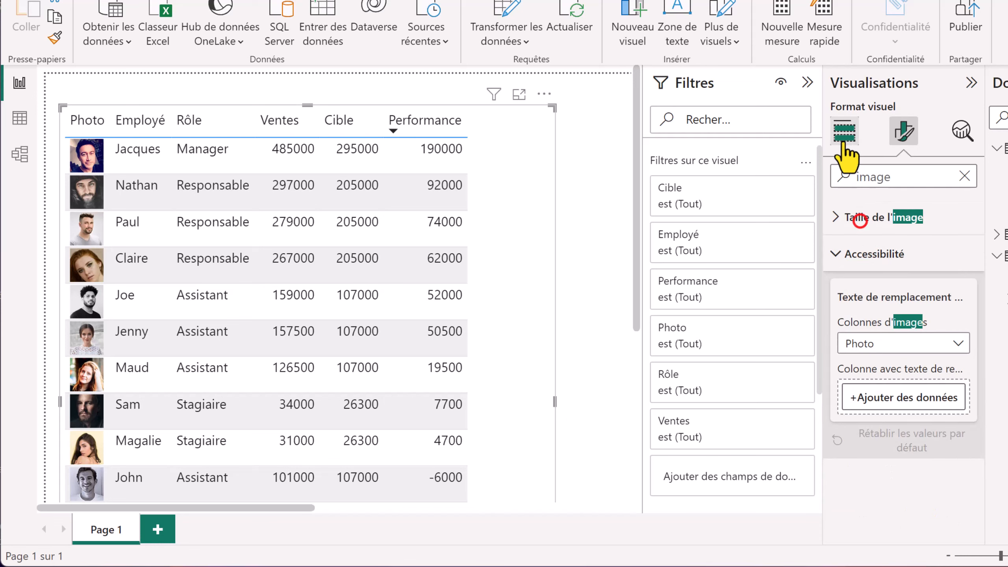
# - Open the icon conditional formatting for the Performance column and delete its second and third rules
pyautogui.click(845, 133)
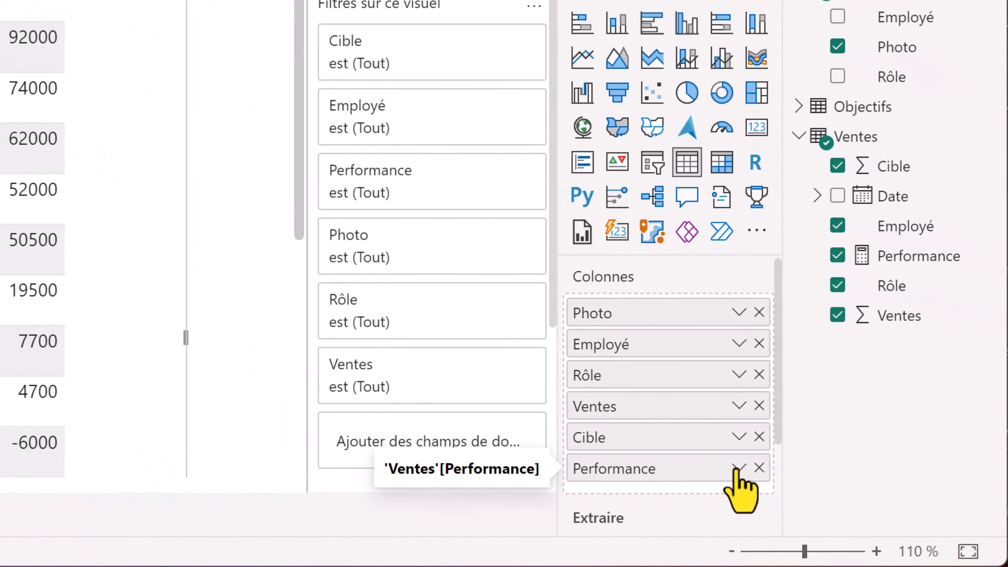
pyautogui.click(953, 495)
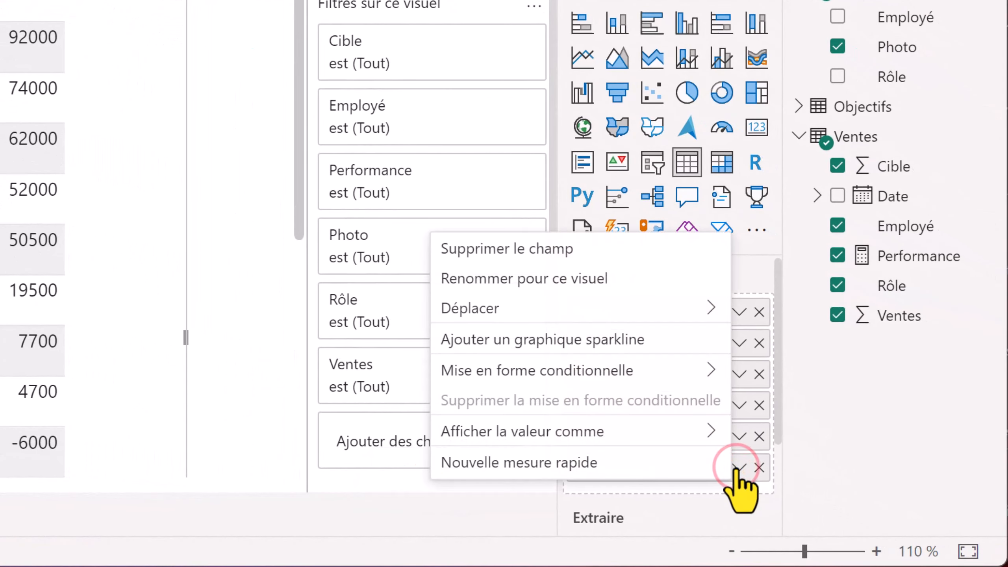
pyautogui.moveTo(693, 375)
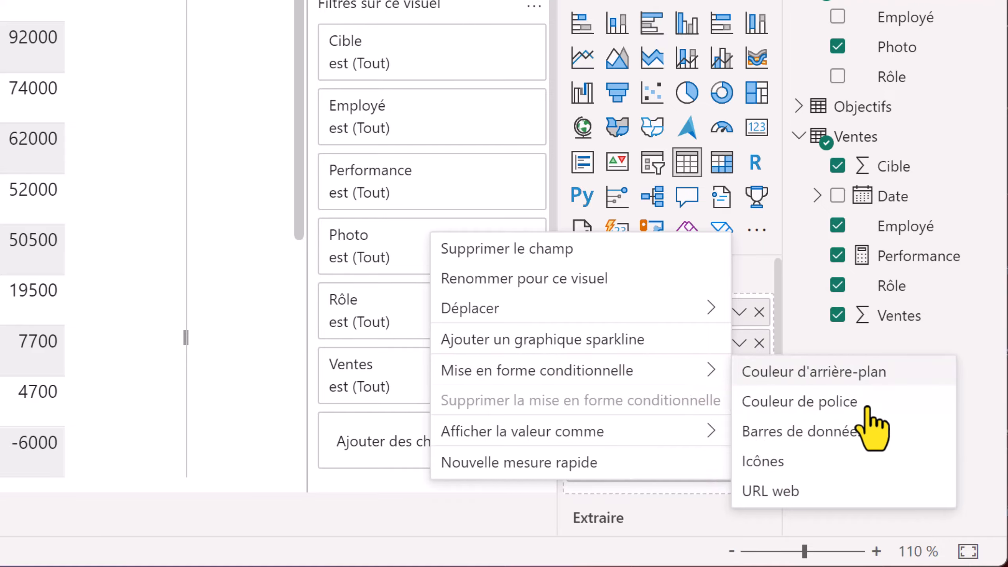
pyautogui.click(851, 462)
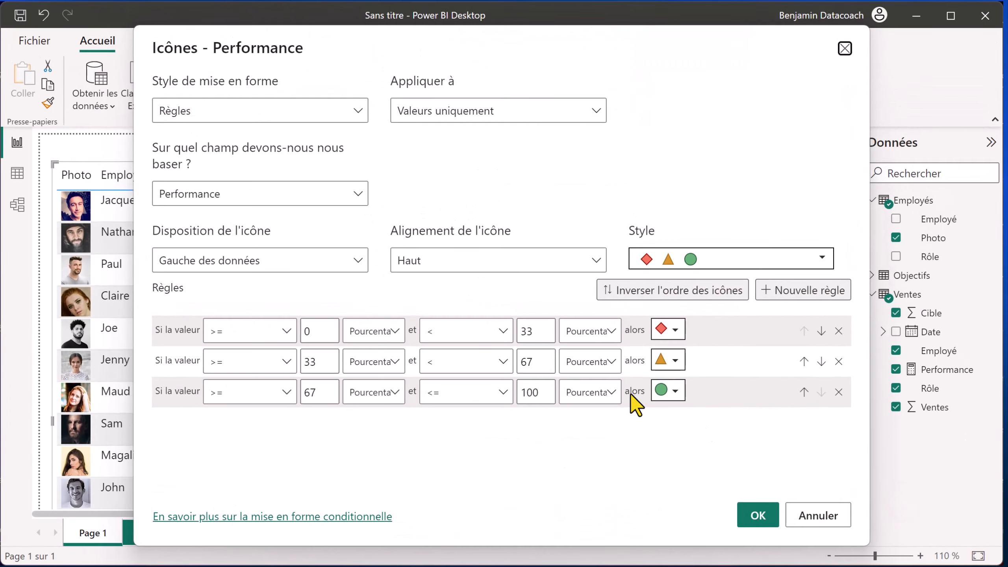
pyautogui.click(840, 362)
pyautogui.click(840, 361)
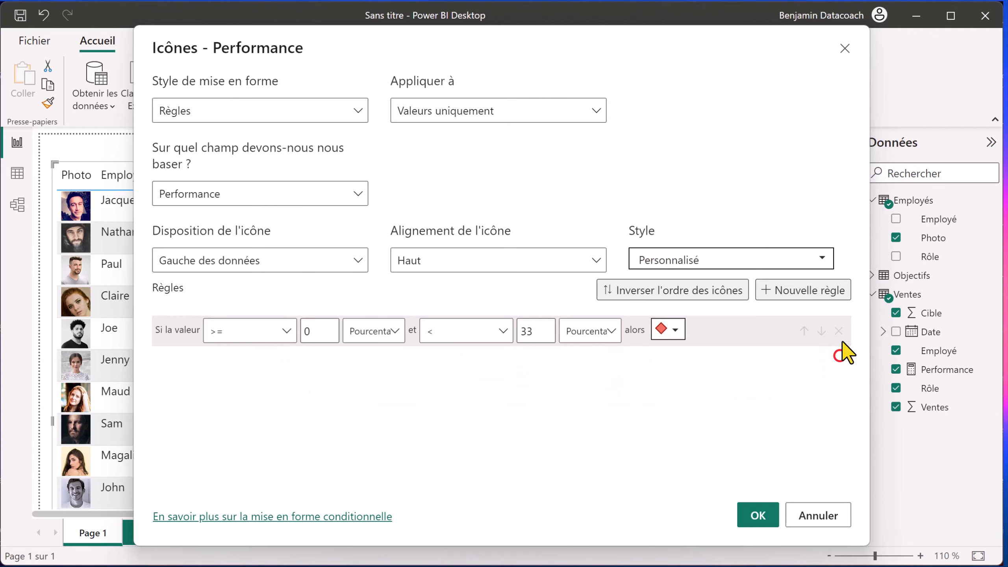
# - Set the remaining icon rule's lower bound to >= 10000, with Nombre as its value type
pyautogui.click(262, 329)
pyautogui.click(252, 377)
pyautogui.moveTo(327, 335); pyautogui.dragTo(292, 335)
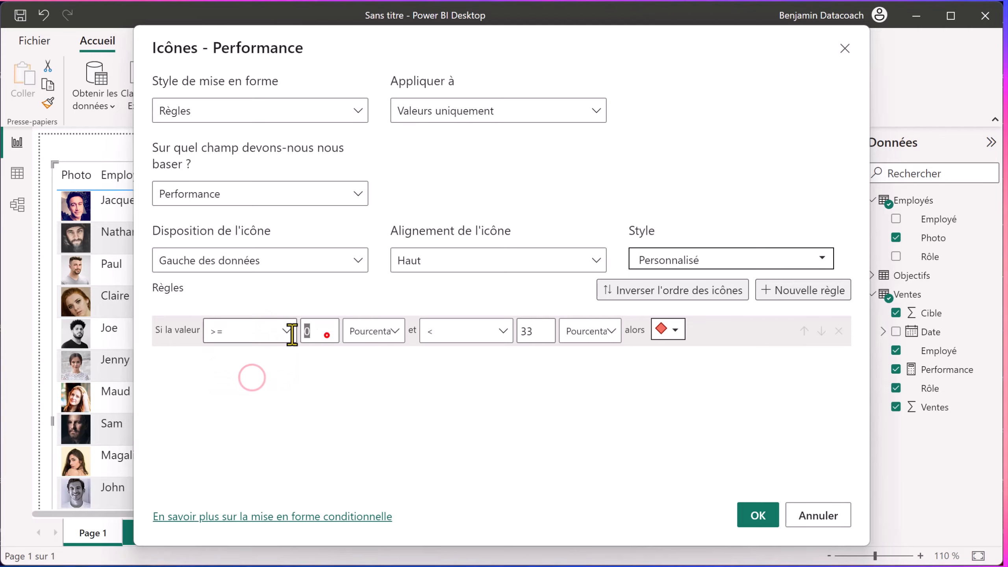
pyautogui.write('10000')
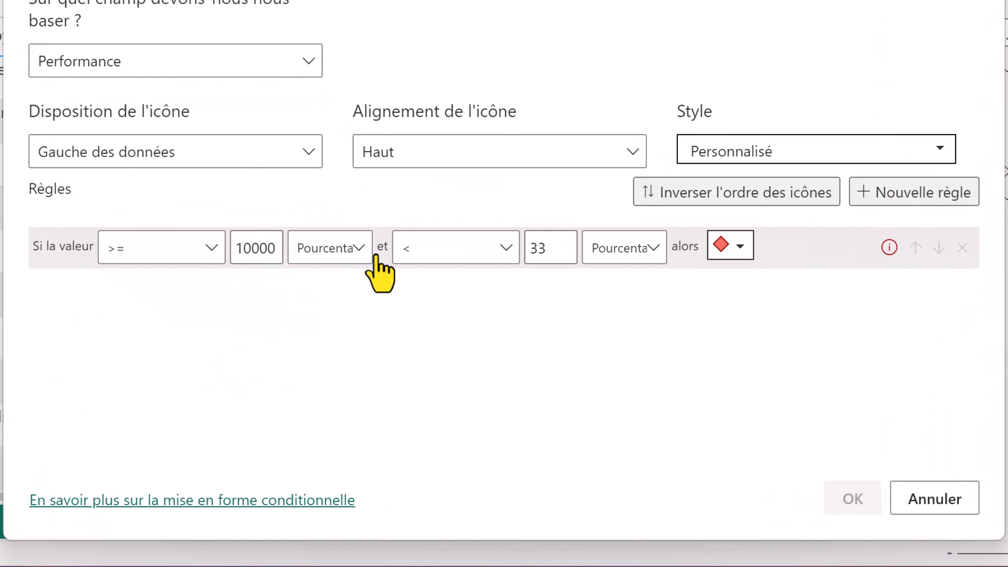
pyautogui.click(347, 250)
pyautogui.click(341, 283)
# - Set the rule's upper bound type to Nombre and clear its value so that it uses Max
pyautogui.click(639, 254)
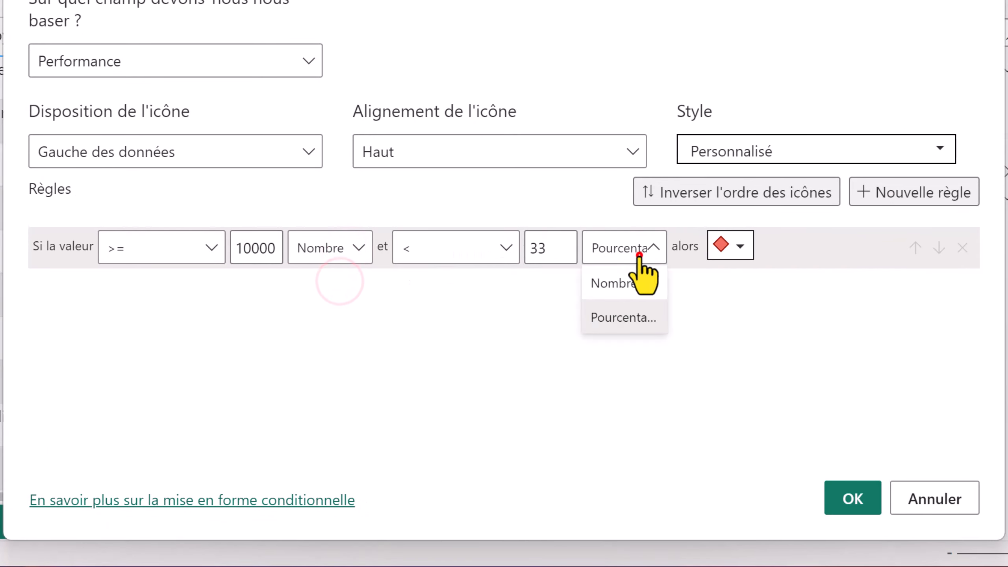
pyautogui.click(638, 282)
pyautogui.press('BackSpace')
pyautogui.press('BackSpace')
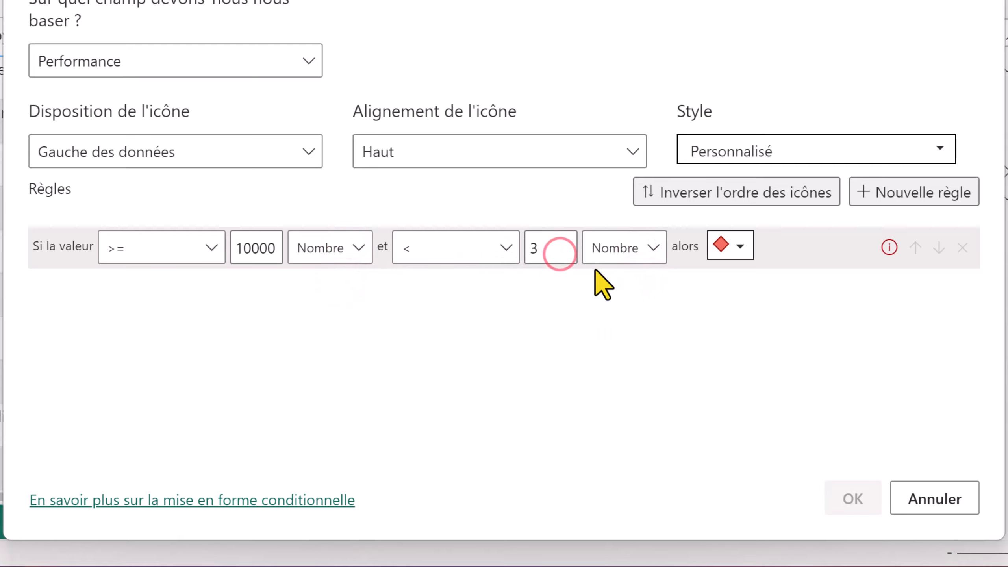
# - Assign the green circled check mark icon to the rule and apply the icon formatting to the Performance column
pyautogui.click(726, 239)
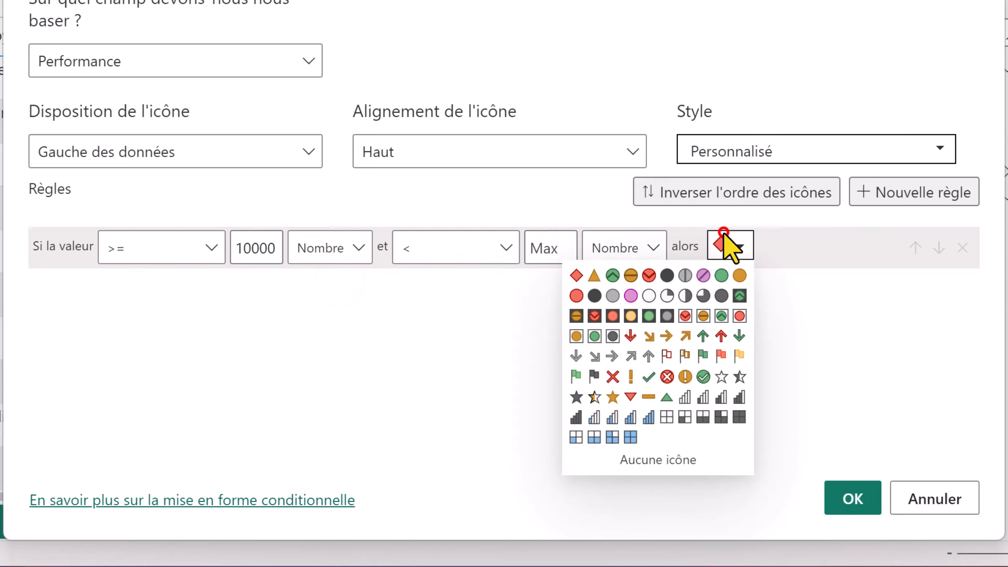
pyautogui.click(703, 376)
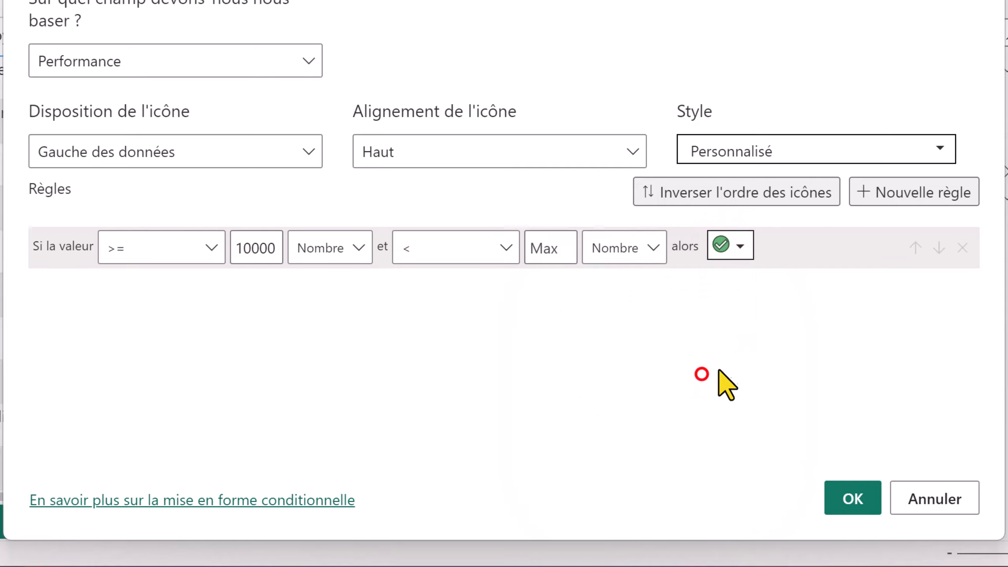
pyautogui.click(847, 498)
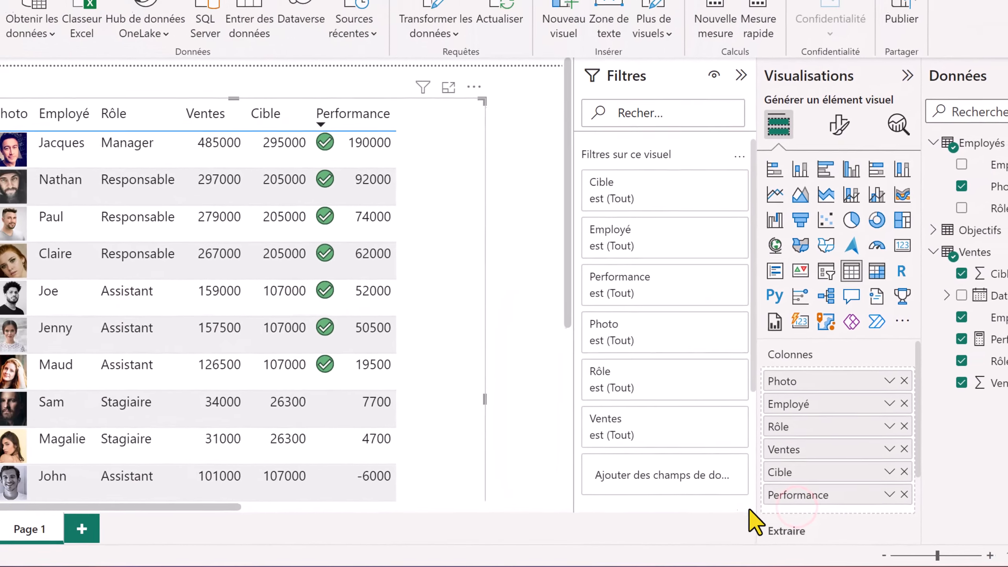
pyautogui.scroll(-4, 349, 201)
pyautogui.scroll(4, 353, 210)
pyautogui.scroll(1, 397, 292)
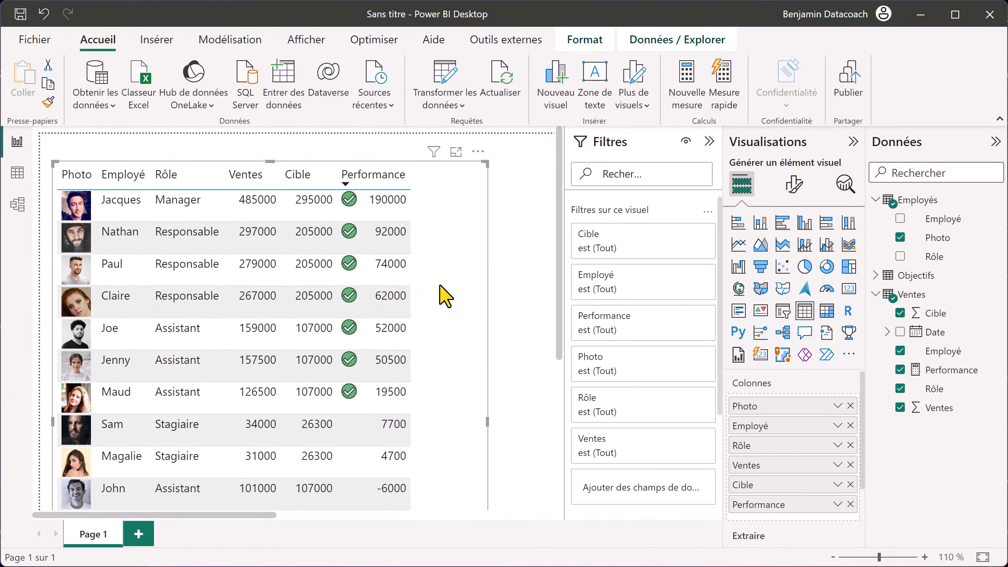